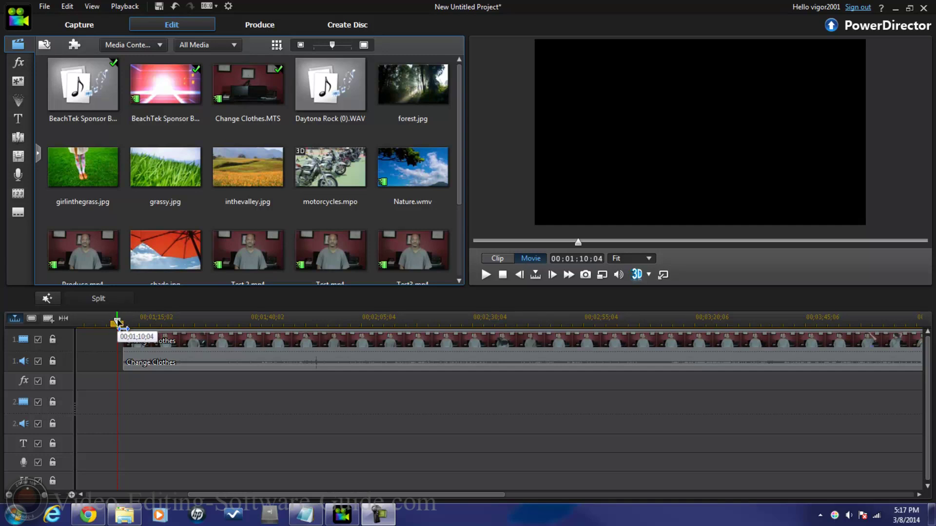
Scrub and play the Change Clothes clip, settling the playhead near 00:01:22:08.
left_click_drag(119, 323, 172, 325)
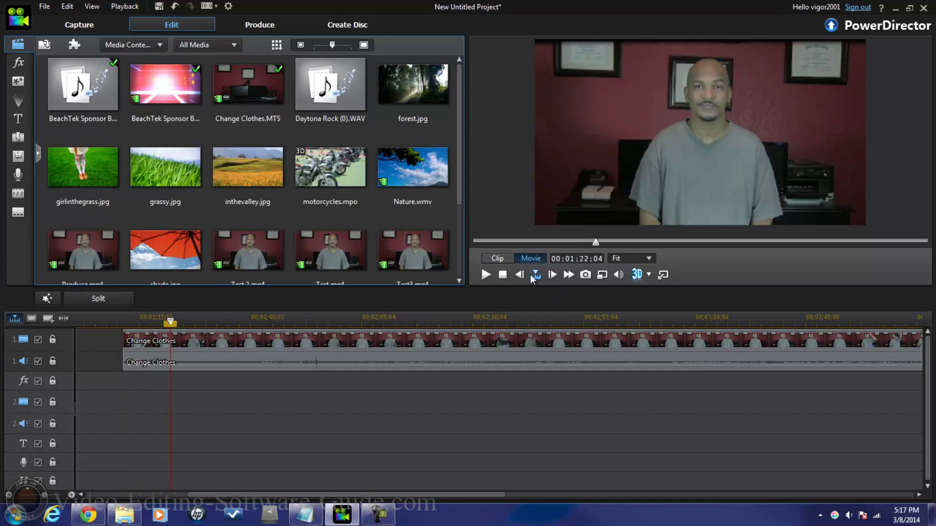
left_click(487, 275)
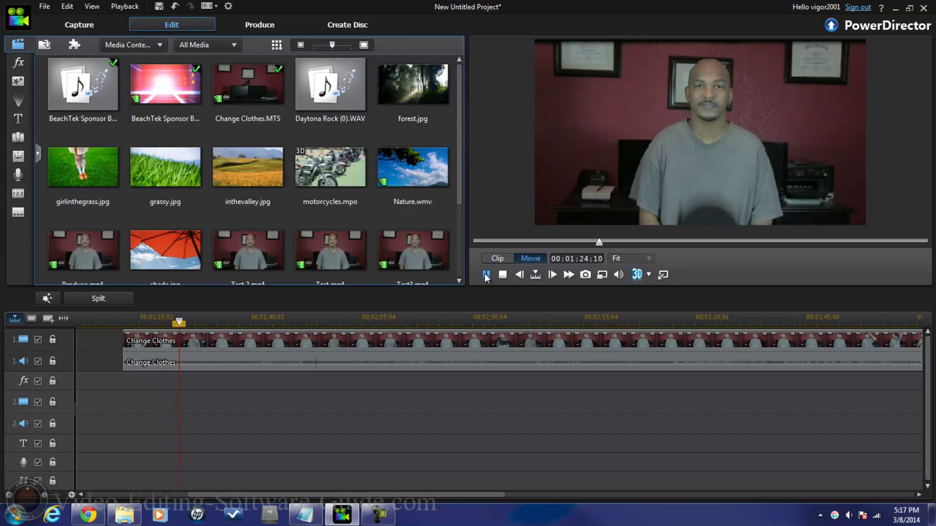
left_click(487, 275)
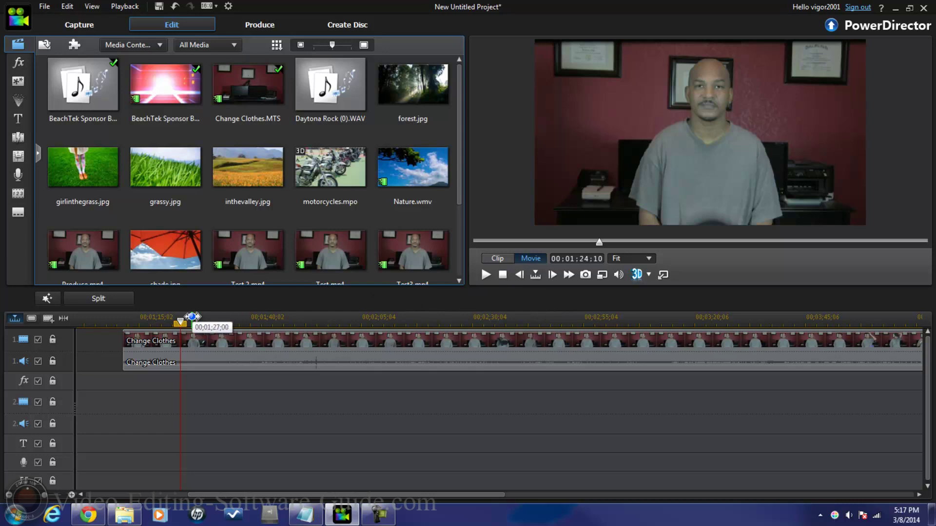
left_click_drag(180, 323, 171, 323)
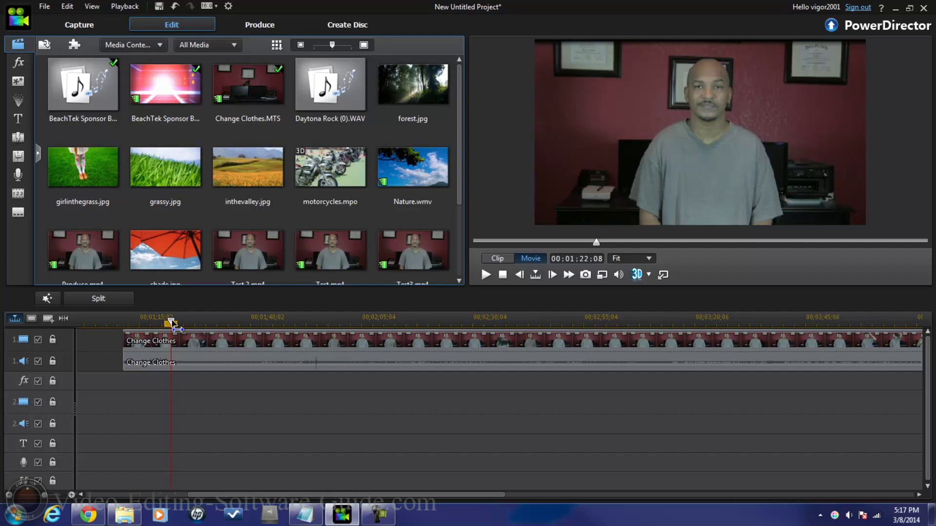
Step forward frame by frame to 00:01:23:12 and split the clip there.
left_click(552, 276)
left_click(552, 275)
left_click(551, 275)
left_click(551, 275)
left_click(551, 274)
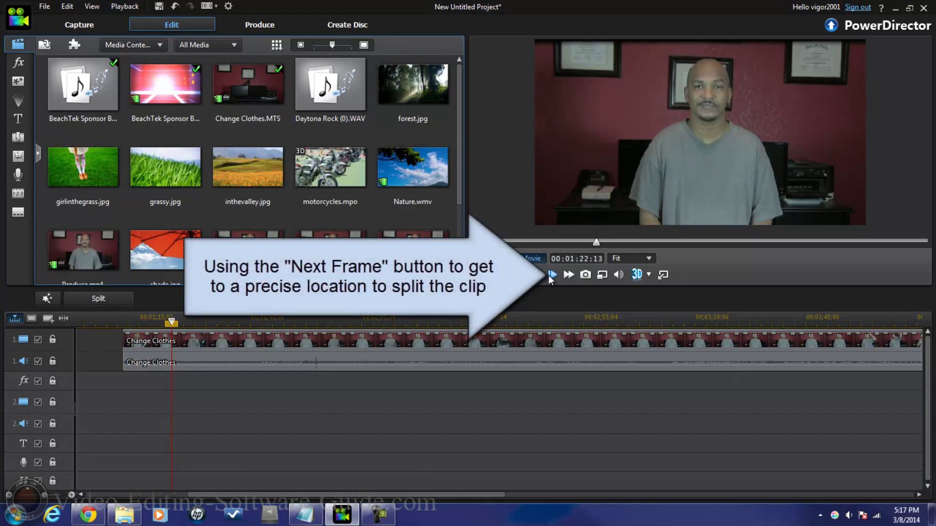
left_click(551, 275)
left_click(551, 274)
left_click(551, 275)
left_click(549, 275)
left_click(550, 275)
left_click(551, 275)
left_click(551, 275)
left_click(551, 275)
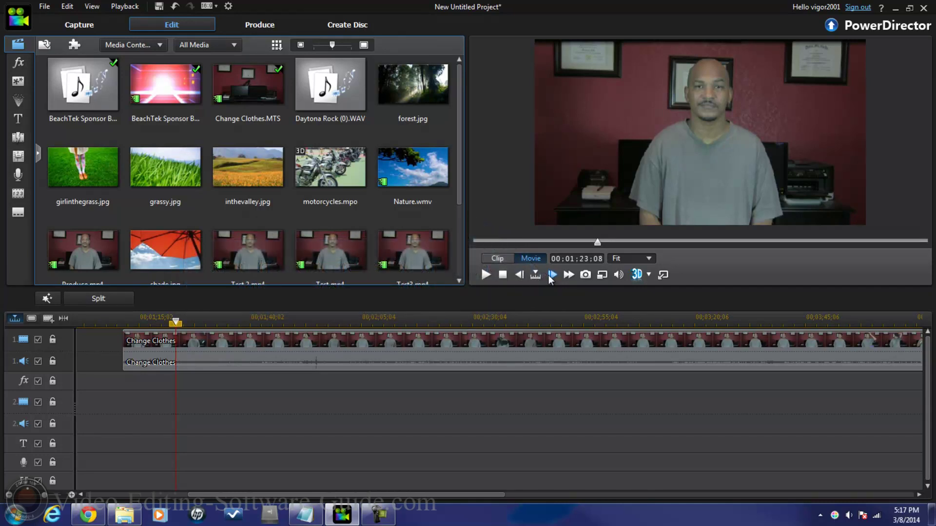
left_click(551, 275)
left_click(551, 275)
left_click(99, 299)
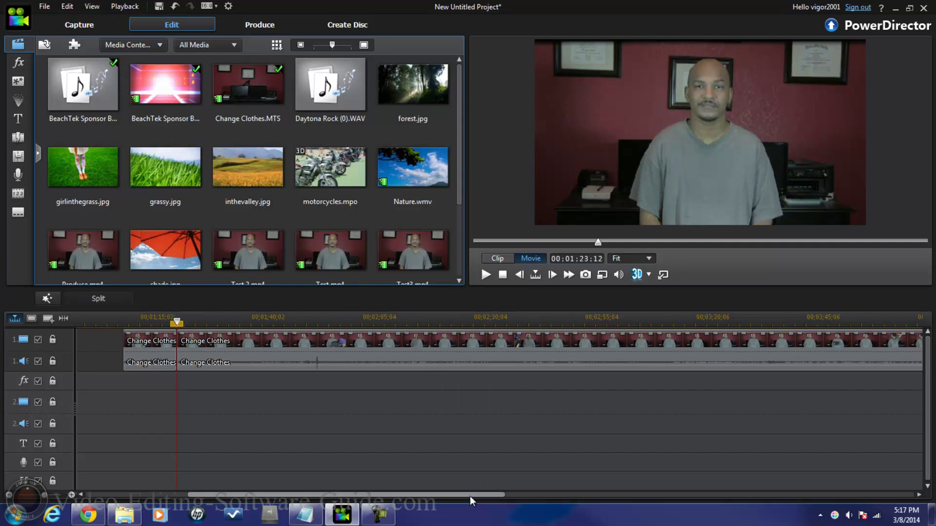
Scroll the timeline and place the playhead around 00:03:48:25.
left_click_drag(470, 501, 573, 491)
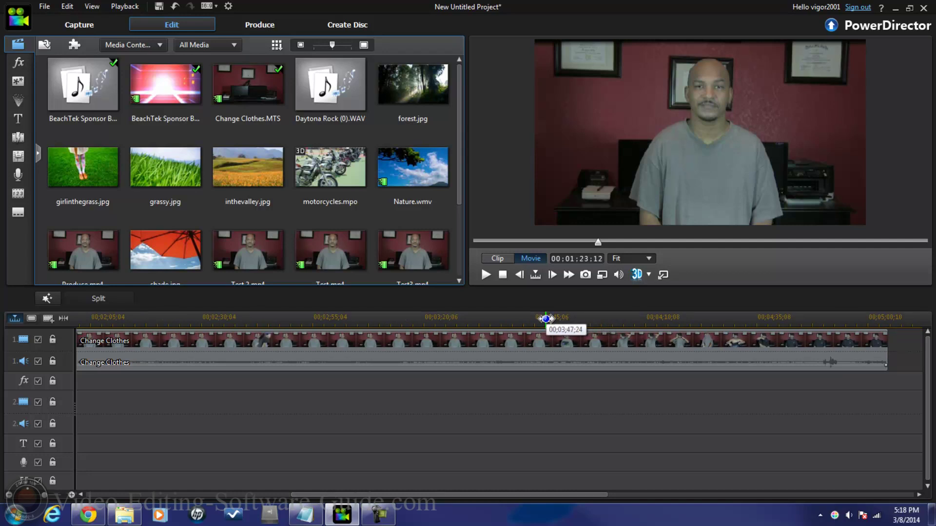
left_click(545, 319)
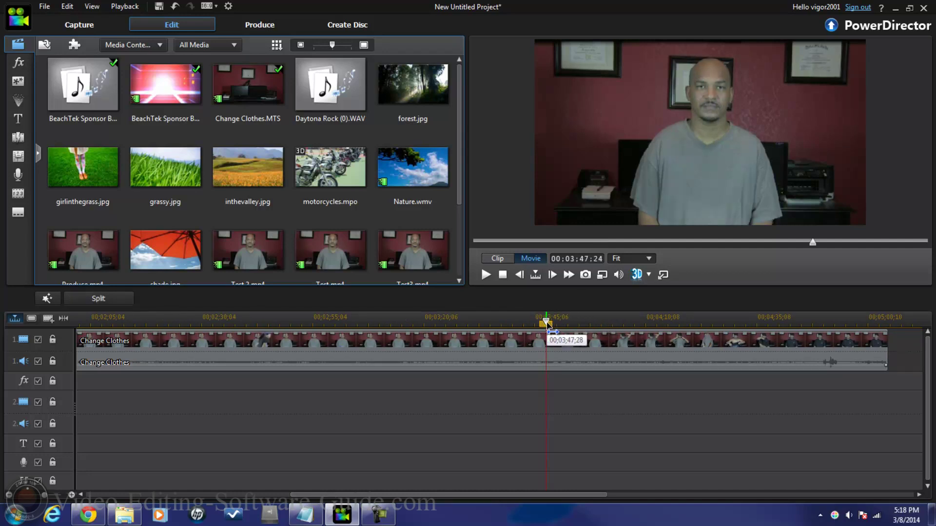
left_click(548, 322)
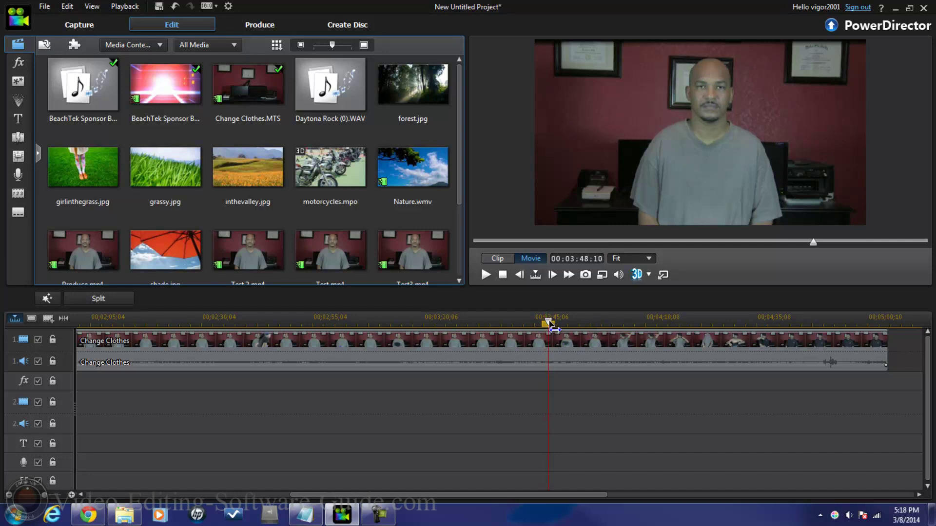
left_click_drag(554, 329, 556, 331)
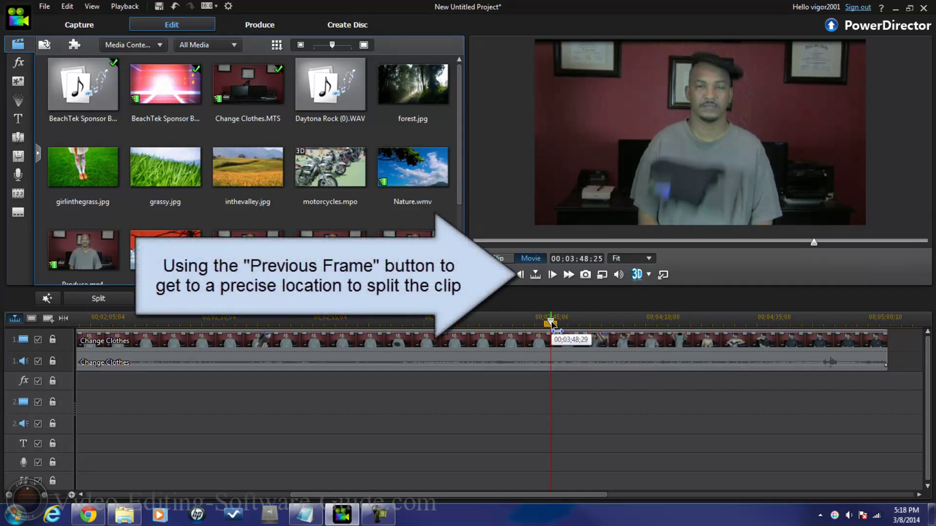
Step back frame by frame to 00:03:48:02 and split the clip with Ctrl+T.
left_click(522, 276)
left_click(522, 276)
left_click(522, 275)
left_click(522, 276)
left_click(522, 276)
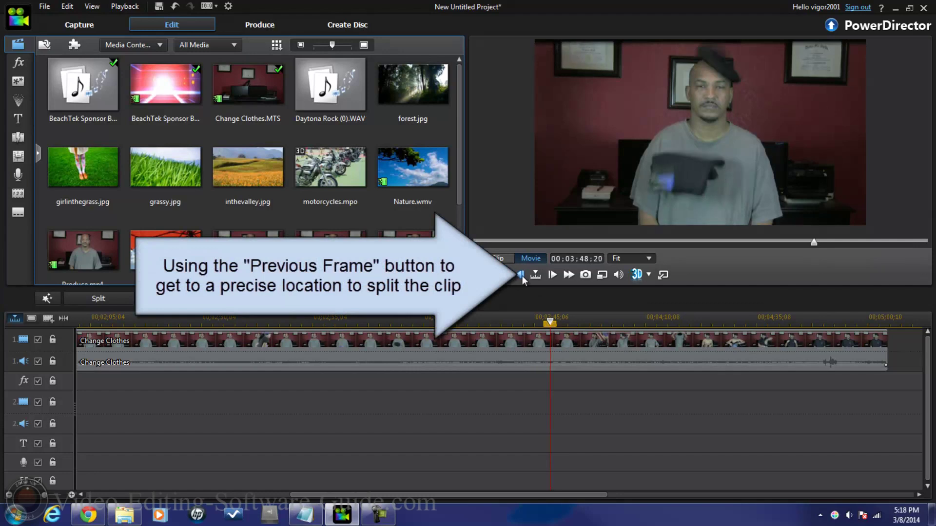
left_click(521, 276)
left_click(521, 276)
left_click(522, 276)
left_click(522, 276)
left_click(522, 276)
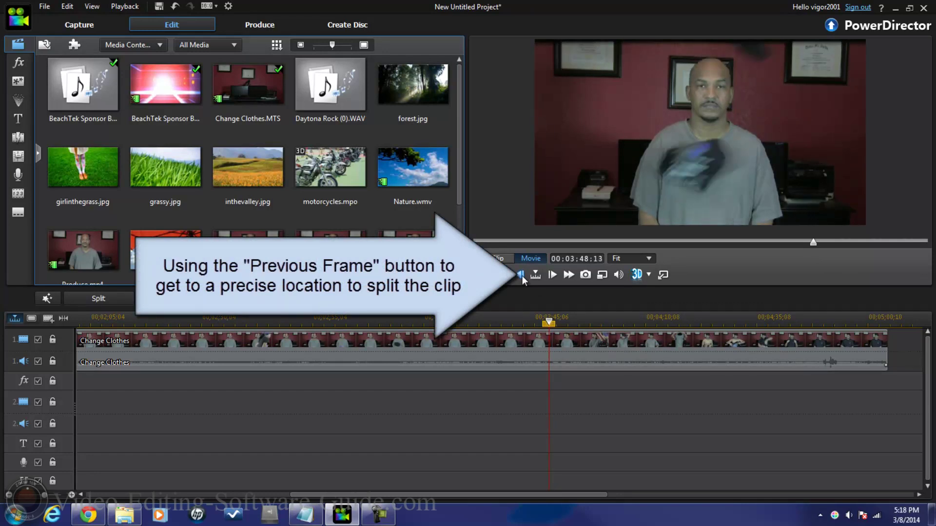
left_click(522, 276)
left_click(522, 276)
left_click(522, 276)
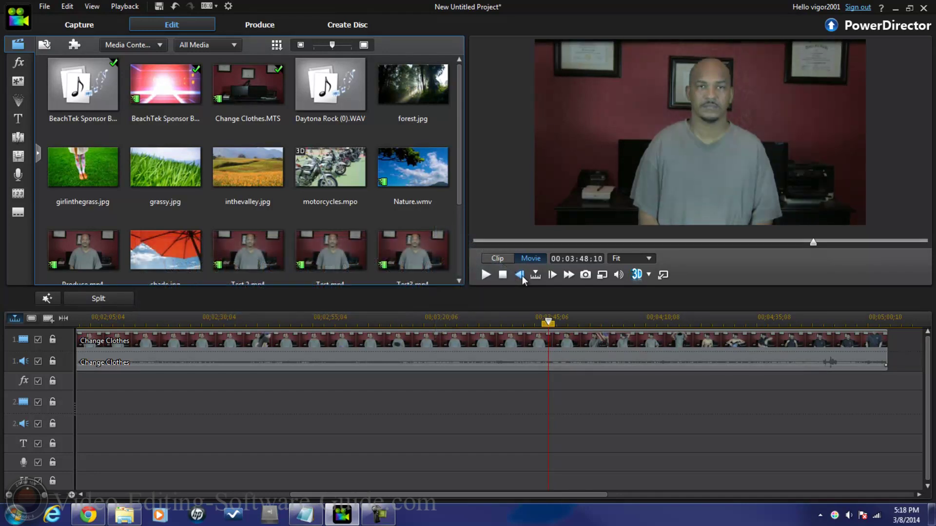
left_click(522, 276)
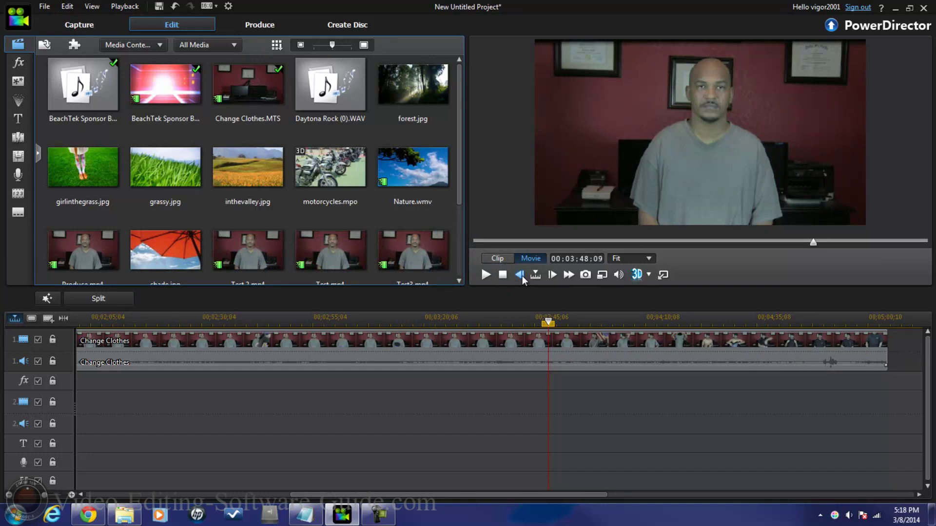
left_click(521, 276)
left_click(522, 276)
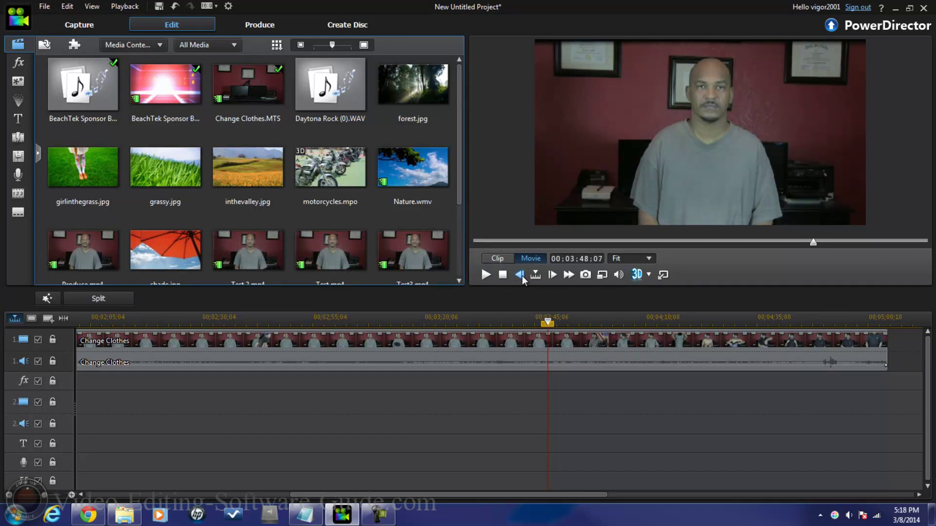
left_click(522, 276)
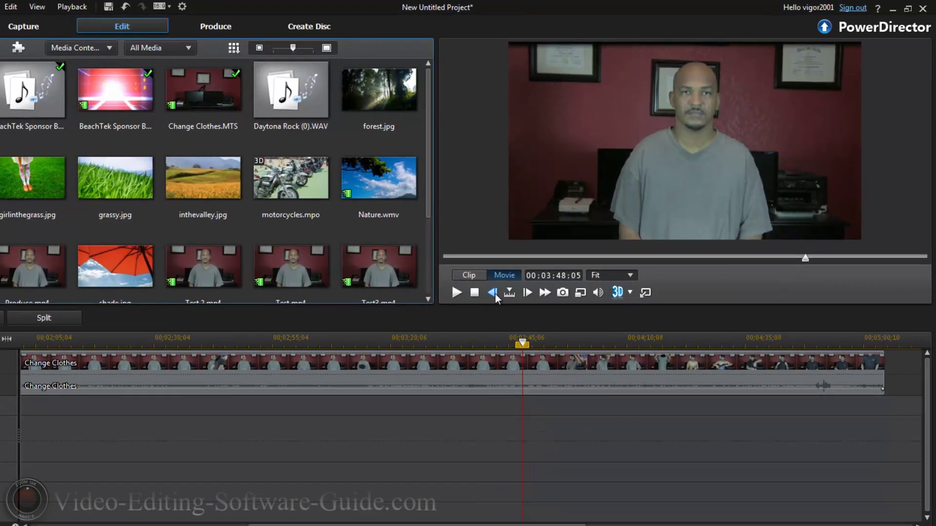
left_click(522, 276)
left_click(521, 276)
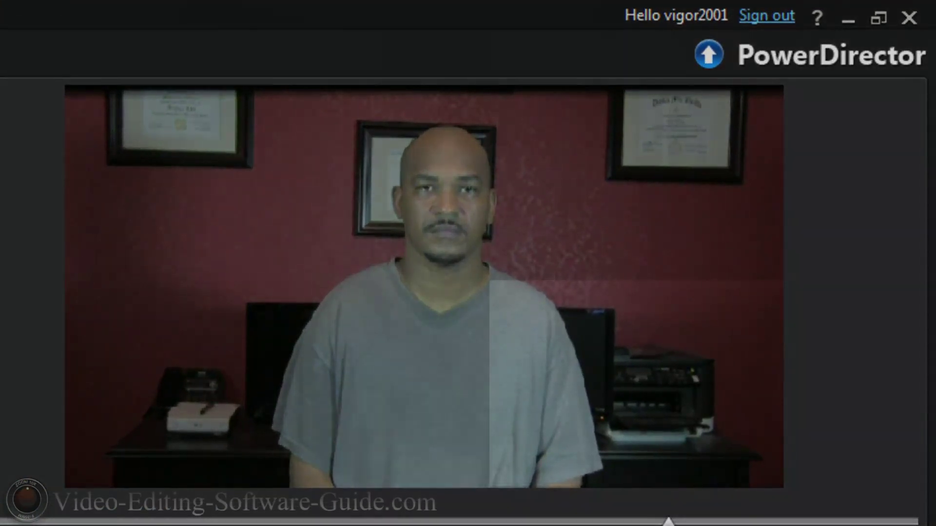
key("comma")
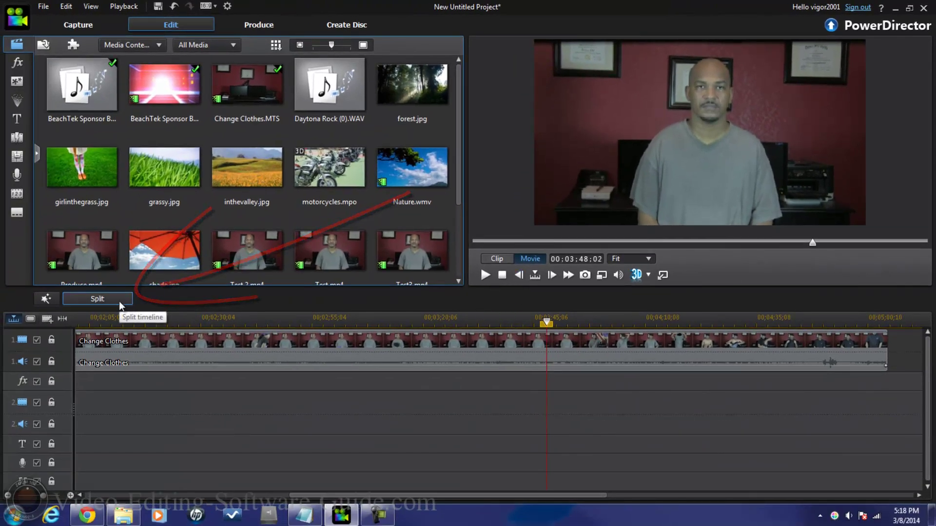
key("ctrl+t")
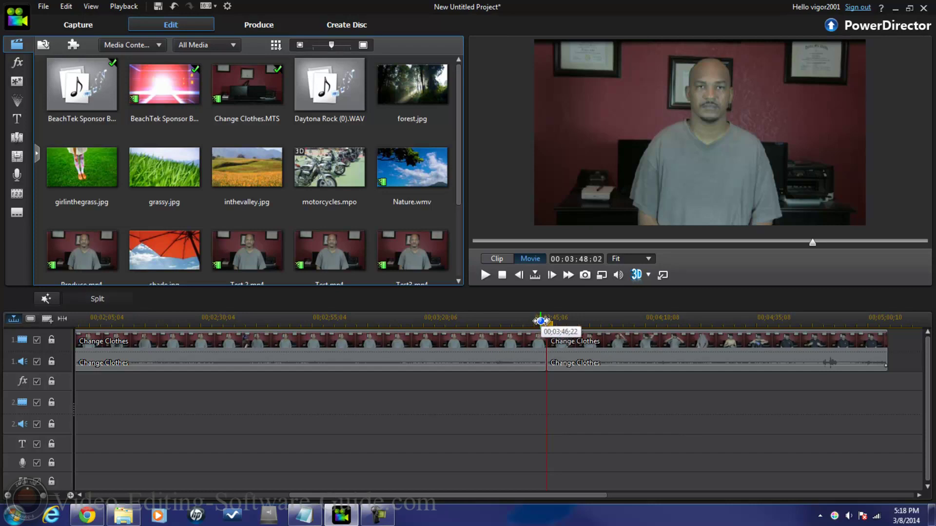
Scrub near 00:03:49 and nudge by single frames to land on 00:03:48:24, the black shirt mid-throw.
left_click_drag(546, 322, 553, 322)
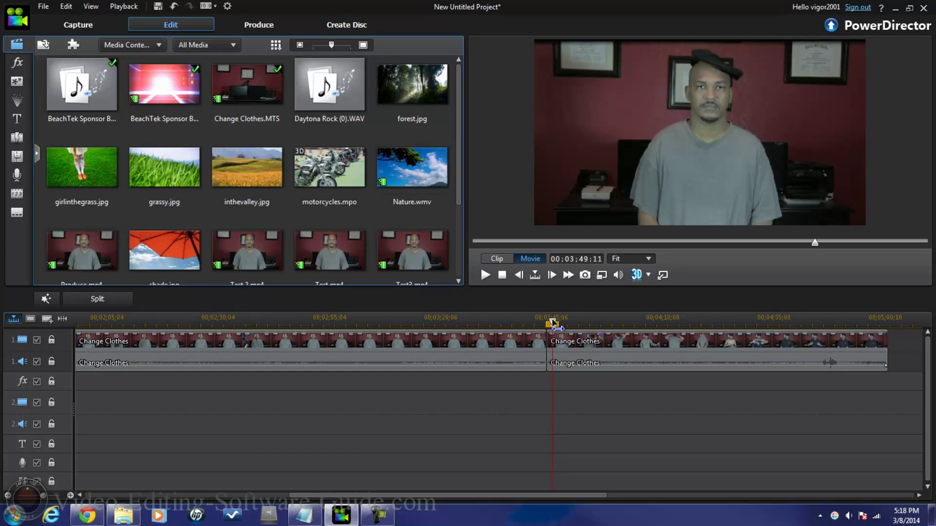
left_click_drag(552, 320, 555, 321)
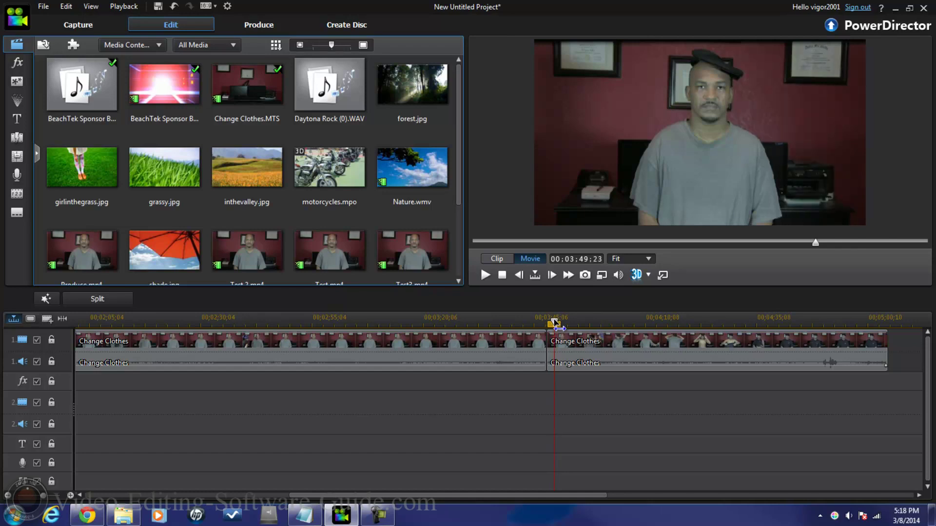
left_click_drag(555, 322, 551, 323)
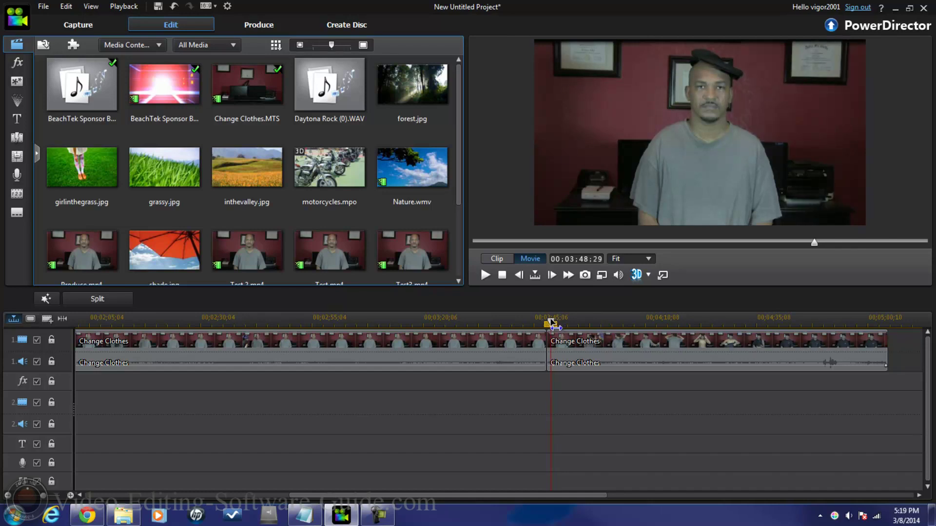
left_click(519, 275)
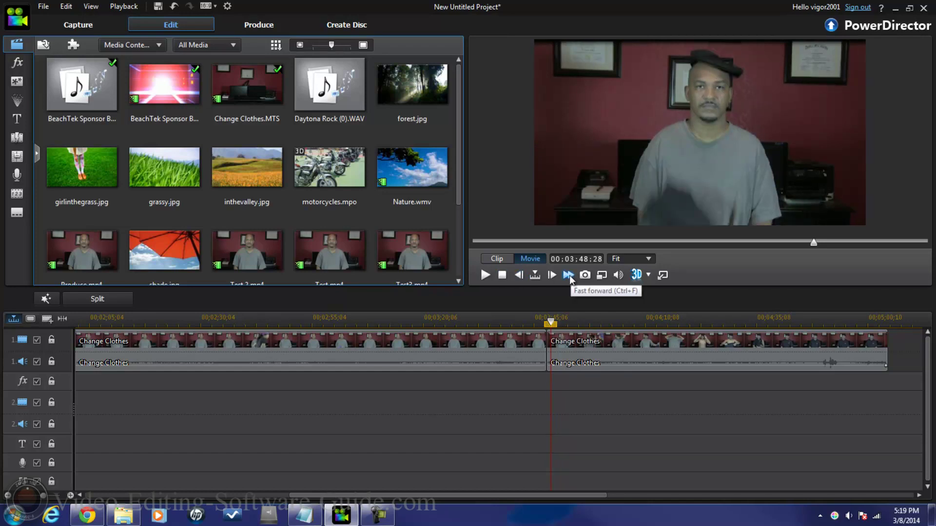
left_click(518, 274)
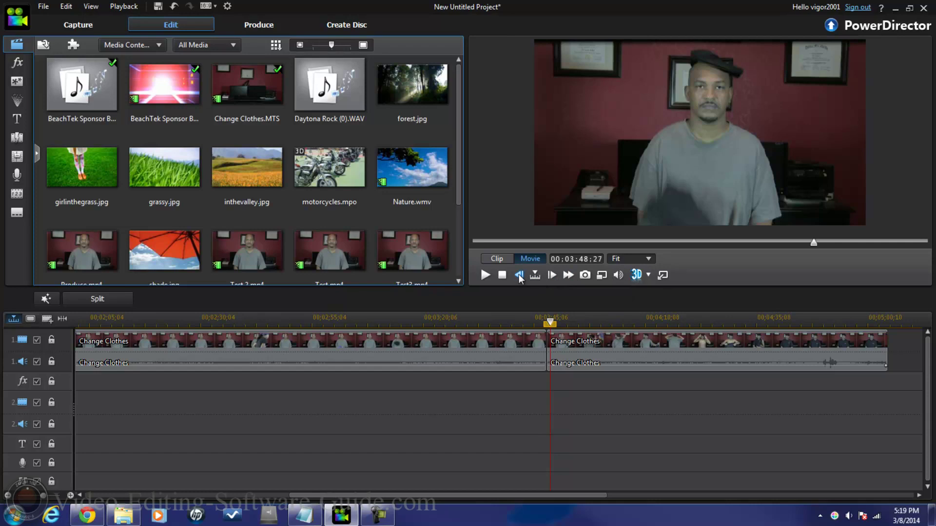
left_click(518, 274)
left_click(519, 274)
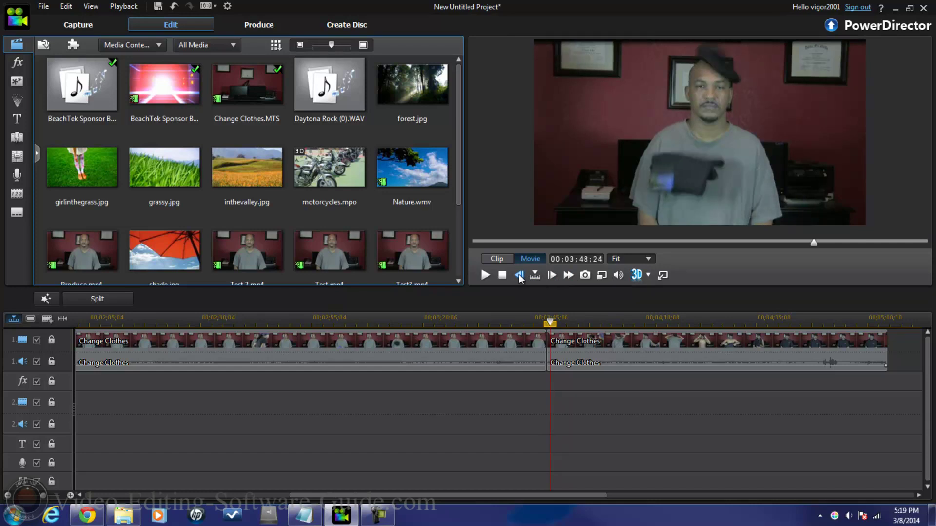
left_click(519, 273)
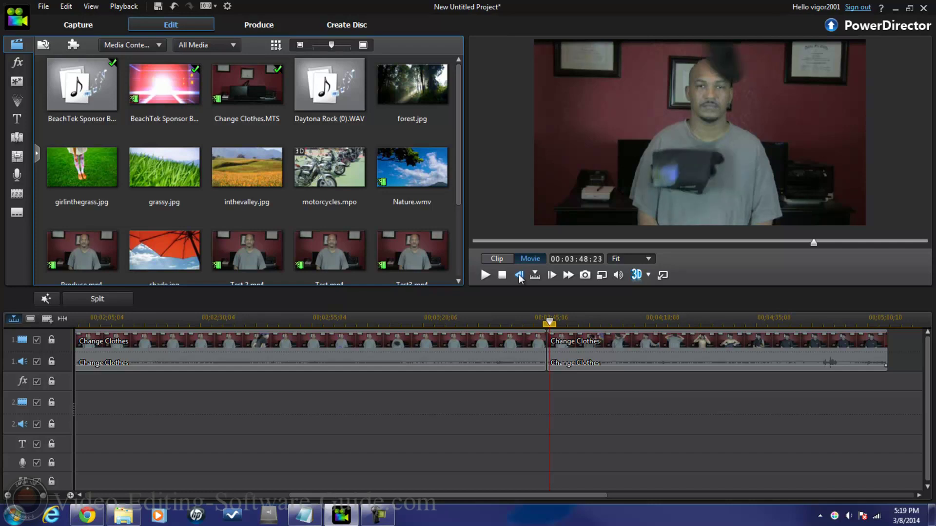
left_click(548, 275)
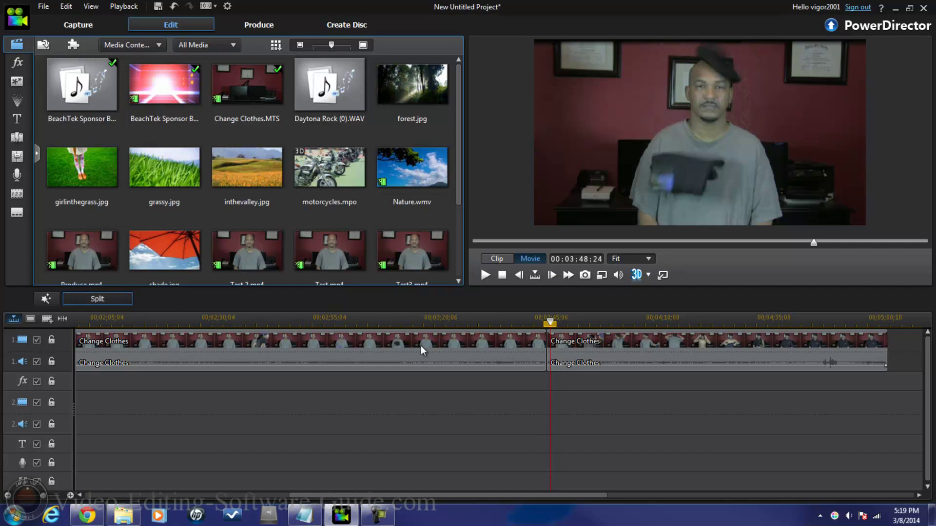
mouse_move(574, 351)
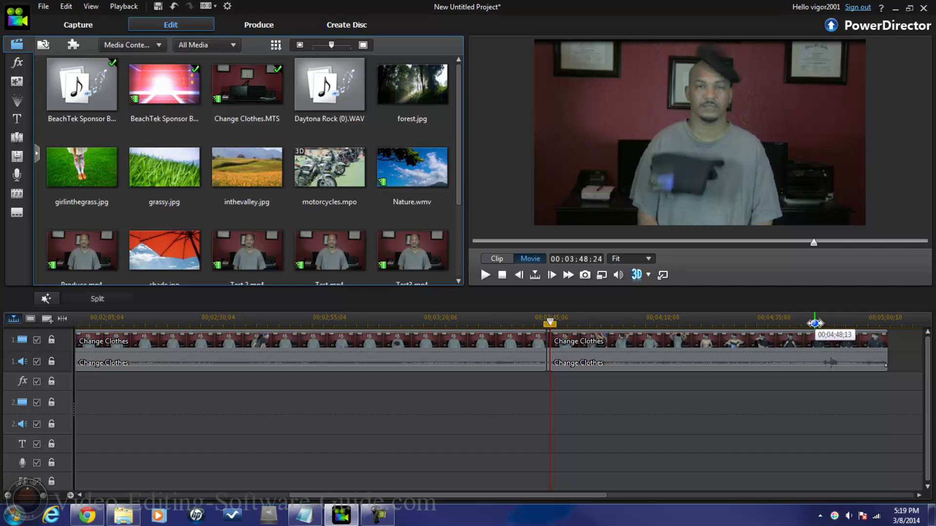
Jump to 00:04:47:20, step back to the first dressed frame, and split the clip there.
left_click(811, 323)
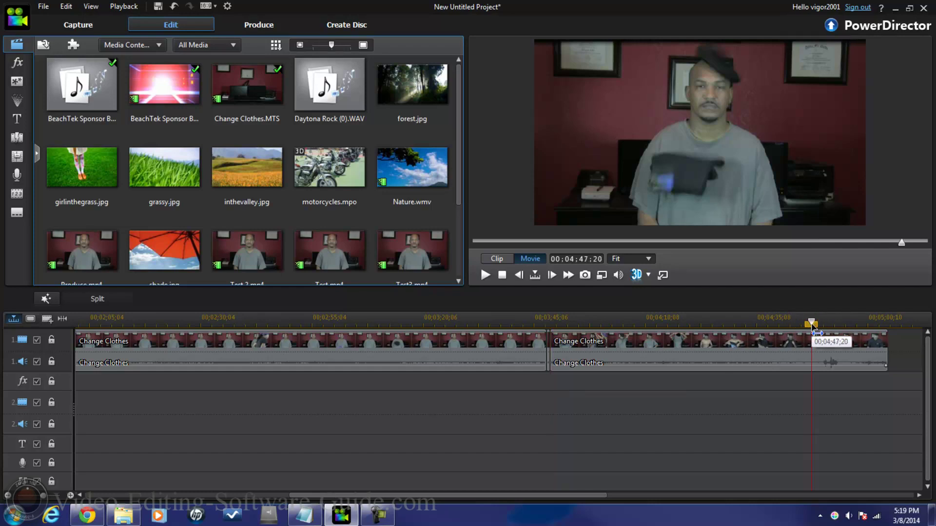
left_click(519, 275)
left_click(519, 275)
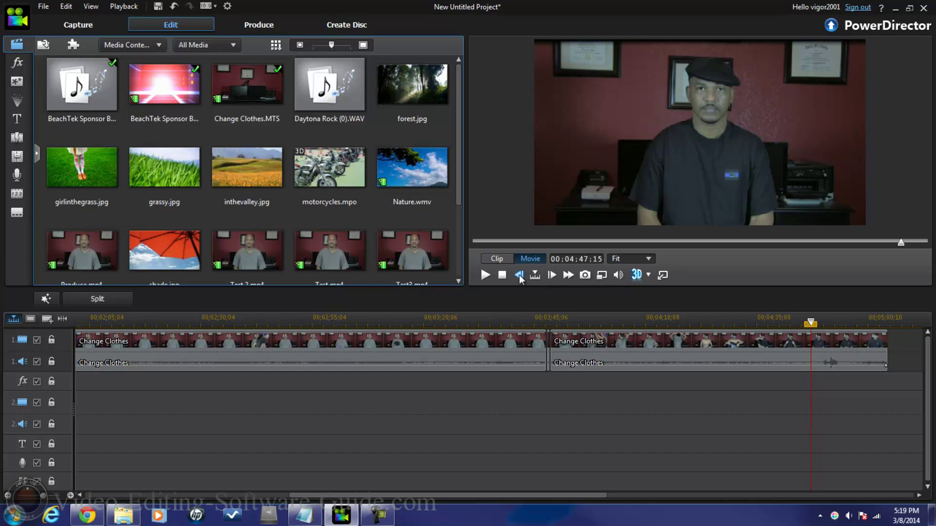
left_click(519, 275)
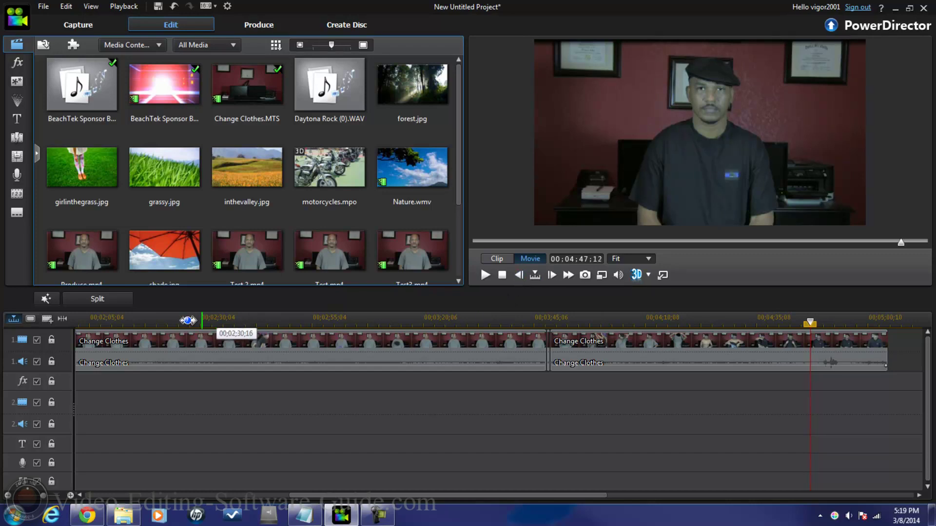
left_click(118, 299)
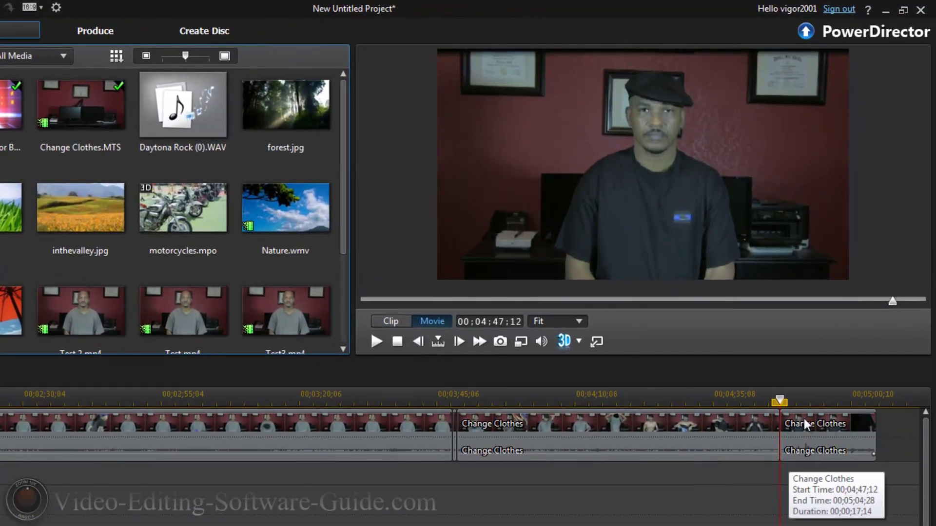
Delete the middle Change Clothes clip using Remove and Move Clips on the Same Track.
left_click(662, 428)
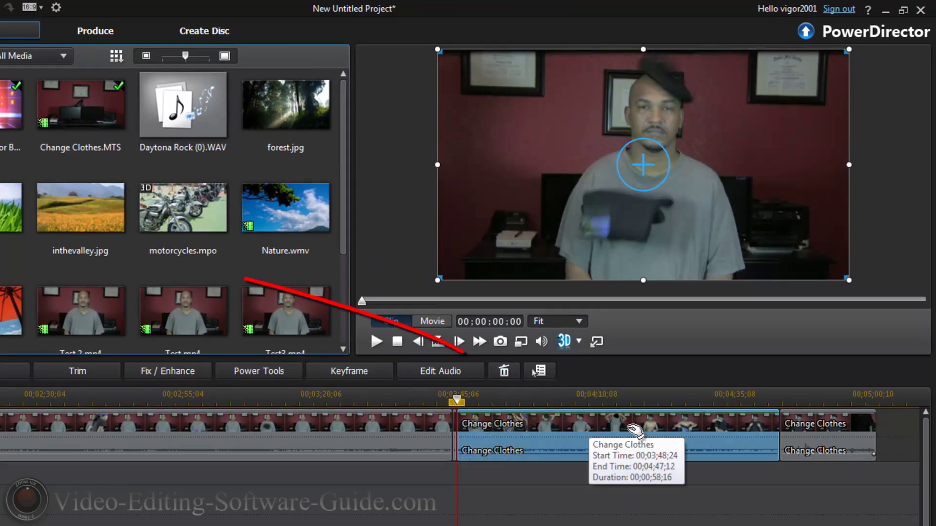
left_click(502, 374)
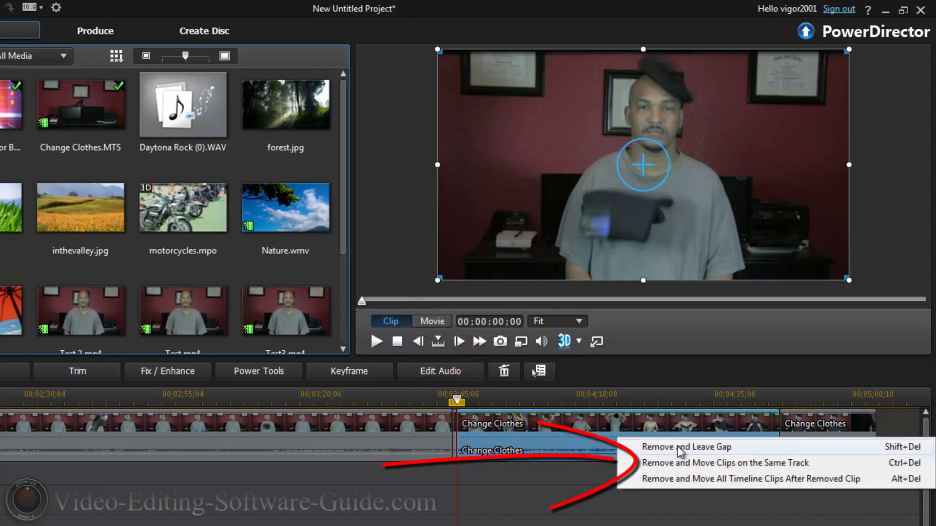
left_click(708, 463)
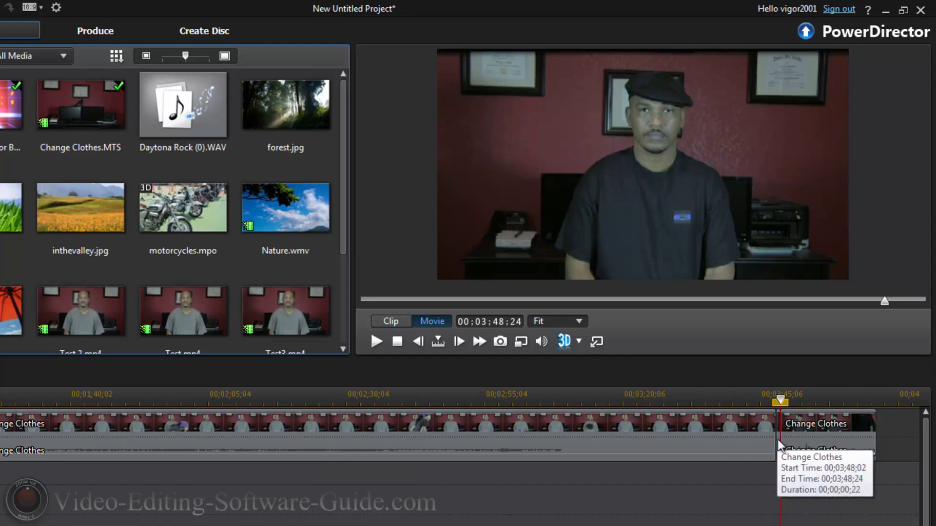
Delete the long clip before the throw the same way, closing the gap, then deselect.
left_click(152, 416)
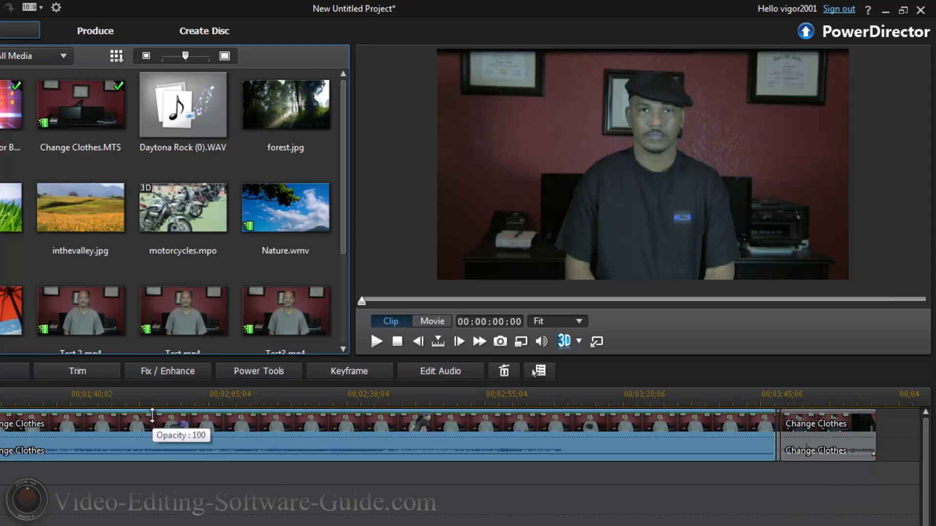
left_click(499, 371)
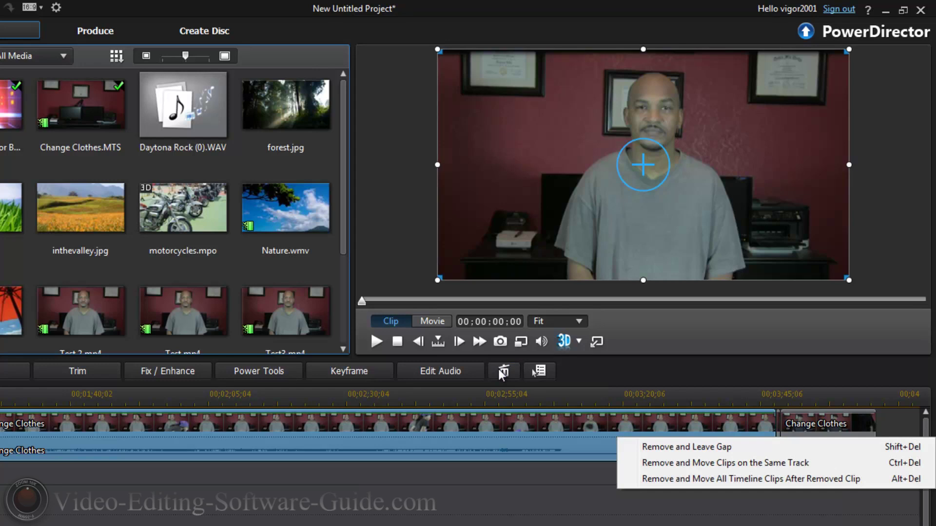
left_click(668, 463)
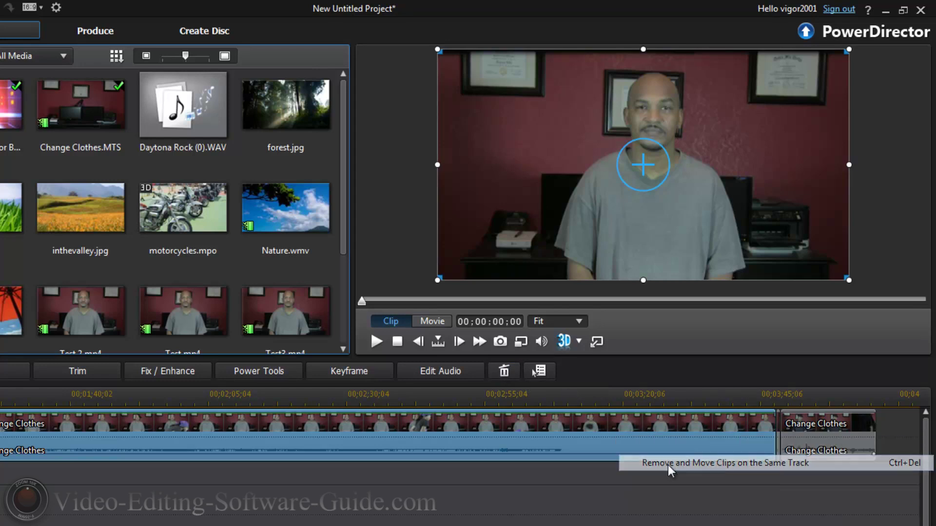
left_click(175, 419)
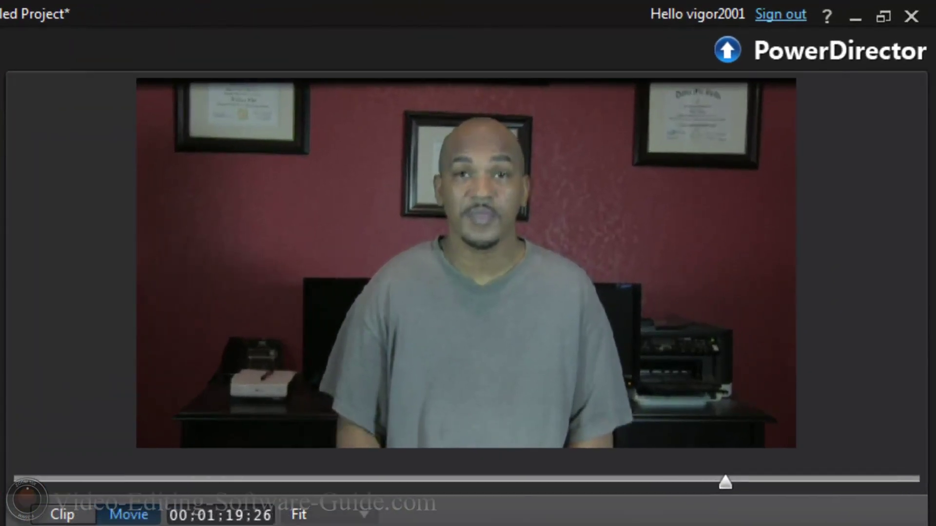
Play the joined clips and stop at 00:01:27:29 on the man in cap and black shirt.
left_click(486, 274)
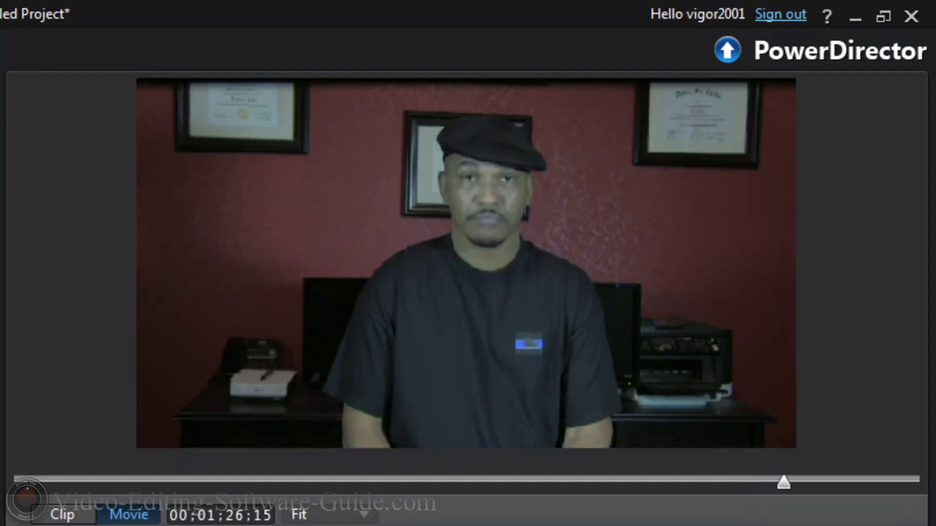
left_click(119, 499)
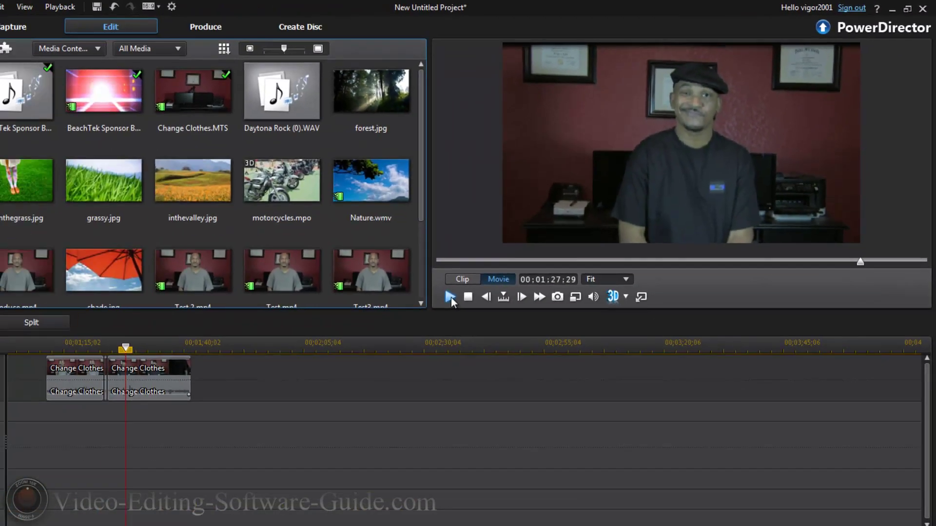